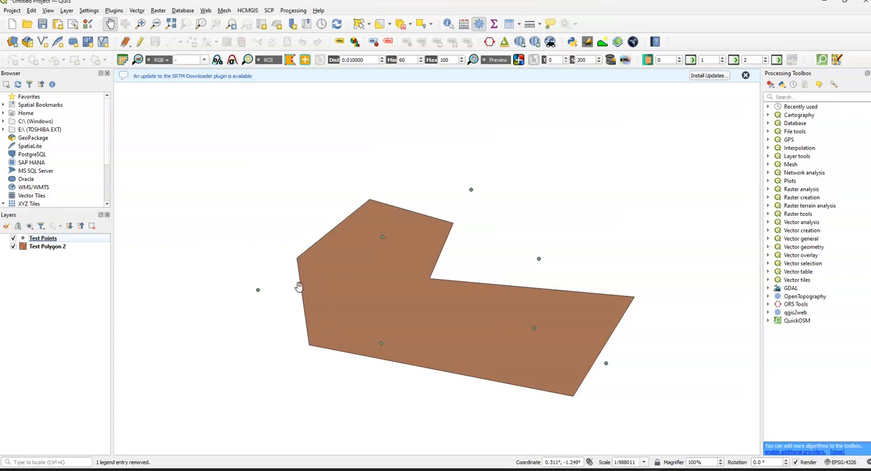
pyautogui.click(258, 290)
pyautogui.click(136, 10)
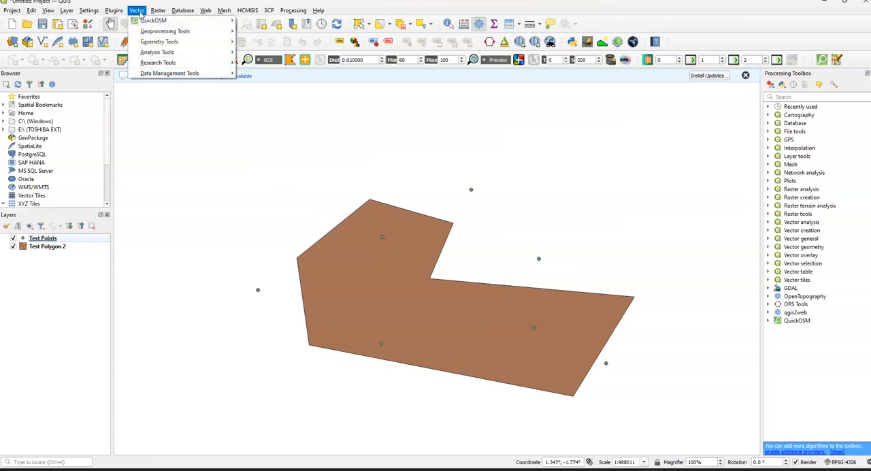
pyautogui.moveTo(170, 43)
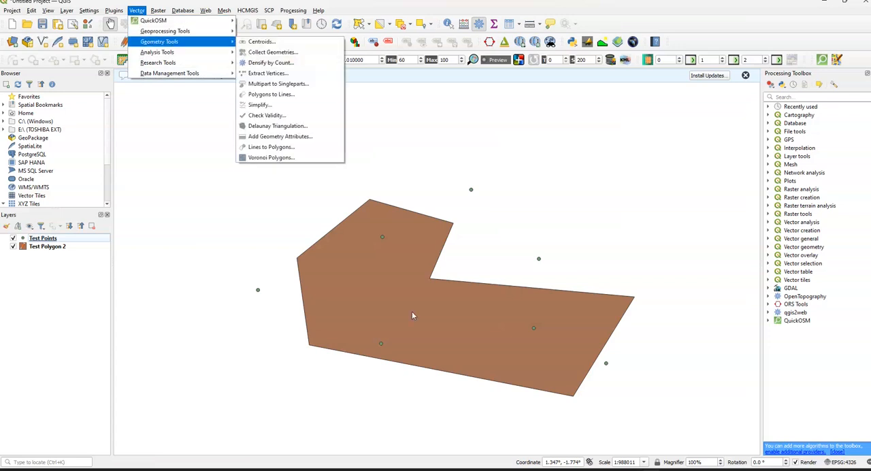
pyautogui.click(27, 313)
pyautogui.click(48, 247)
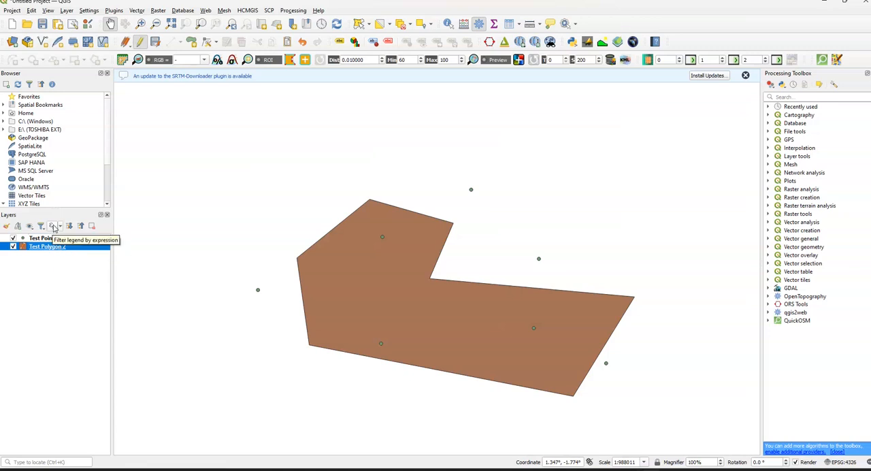
# Step: Generate a temporary Voronoi polygons layer from the Test Points layer with a 0% buffer region
pyautogui.click(56, 239)
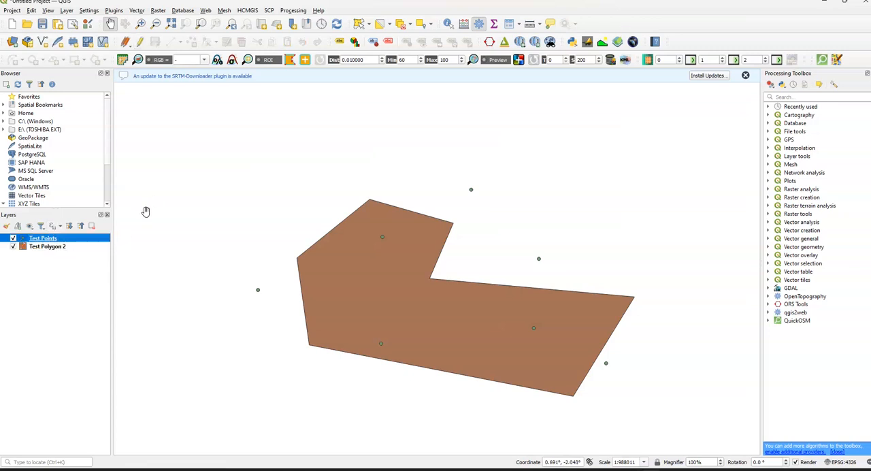
pyautogui.click(138, 11)
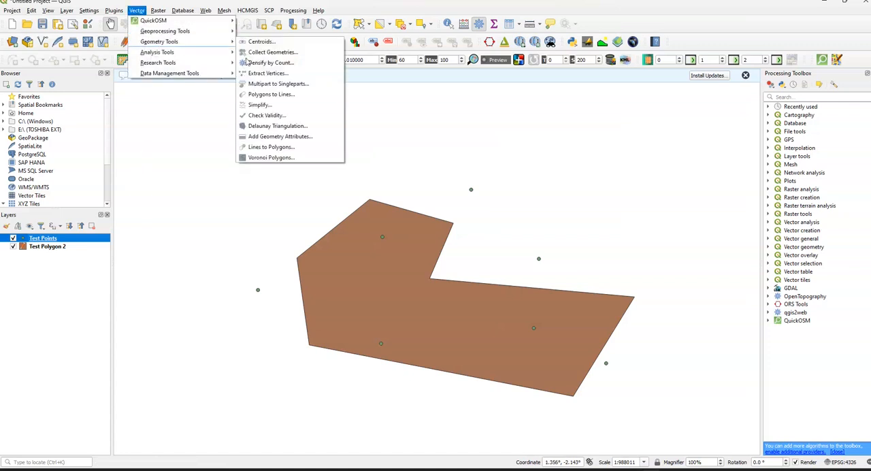
pyautogui.click(279, 157)
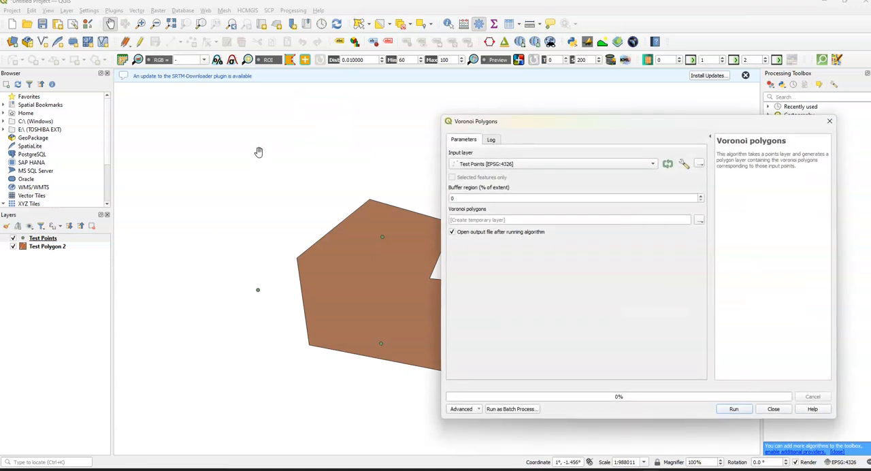
pyautogui.click(539, 169)
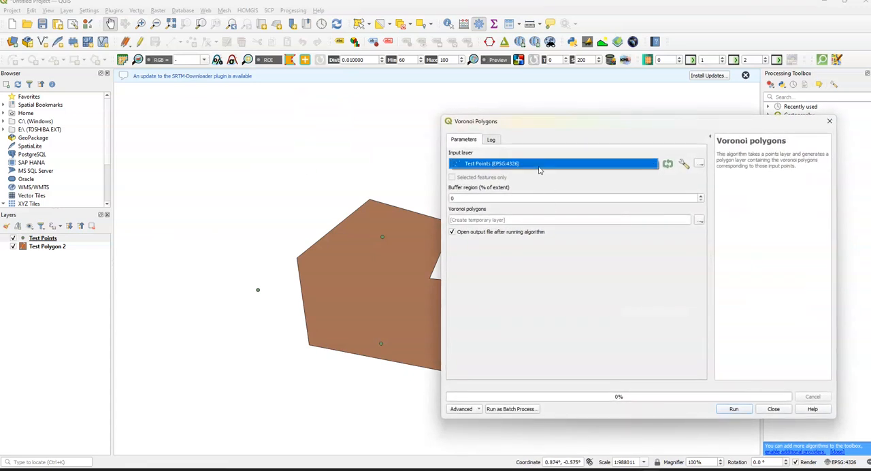
pyautogui.click(538, 169)
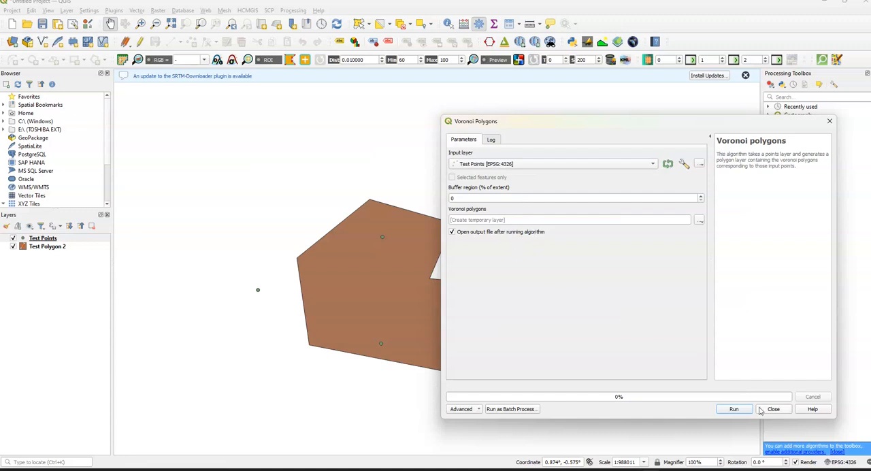
pyautogui.click(740, 412)
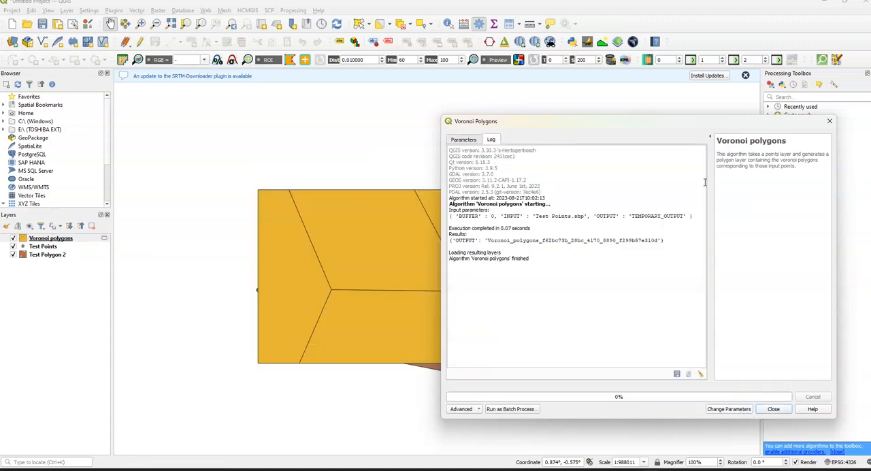
pyautogui.moveTo(689, 134); pyautogui.dragTo(585, 143)
pyautogui.click(726, 130)
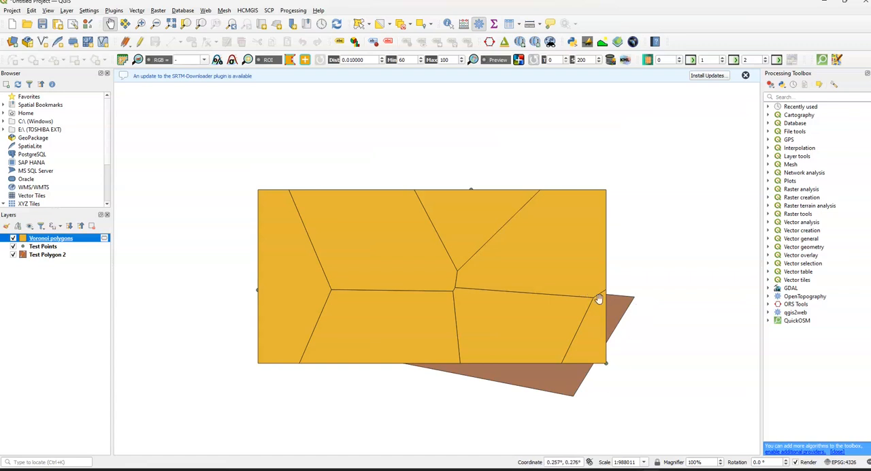
# Step: Change the Voronoi polygons layer's symbol layer type from Simple Fill to Outline: Simple Line
pyautogui.rightClick(69, 240)
pyautogui.click(104, 467)
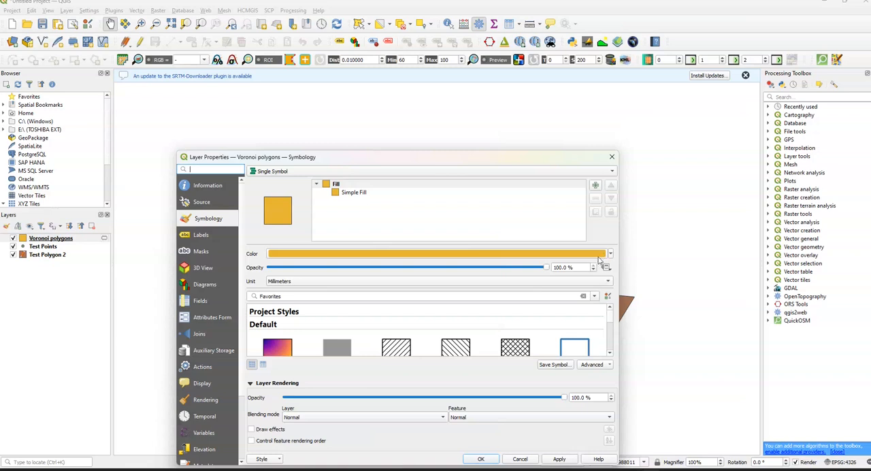
pyautogui.click(355, 192)
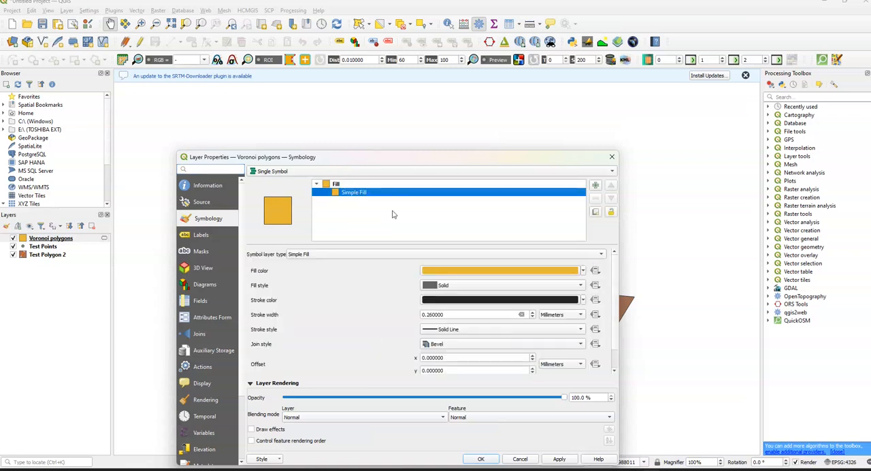
pyautogui.click(583, 271)
pyautogui.click(363, 249)
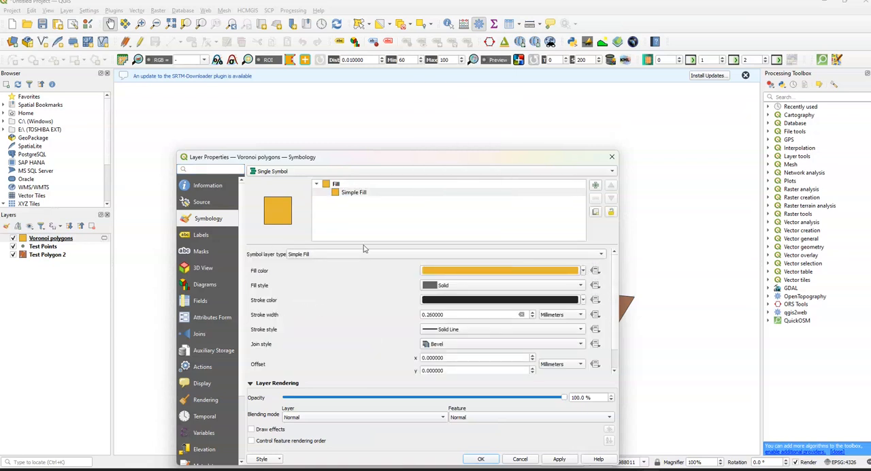
pyautogui.click(364, 253)
pyautogui.click(360, 323)
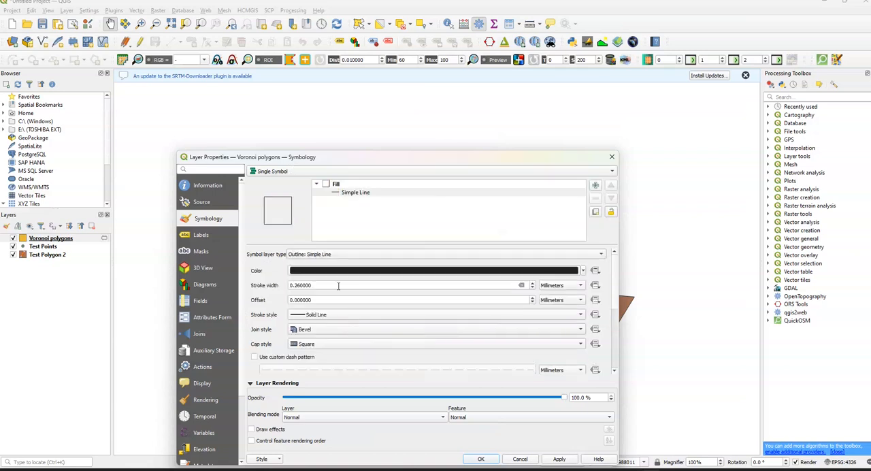
# Step: Set the Voronoi polygons layer's outline colour to a dark yellow and apply the symbology
pyautogui.click(584, 271)
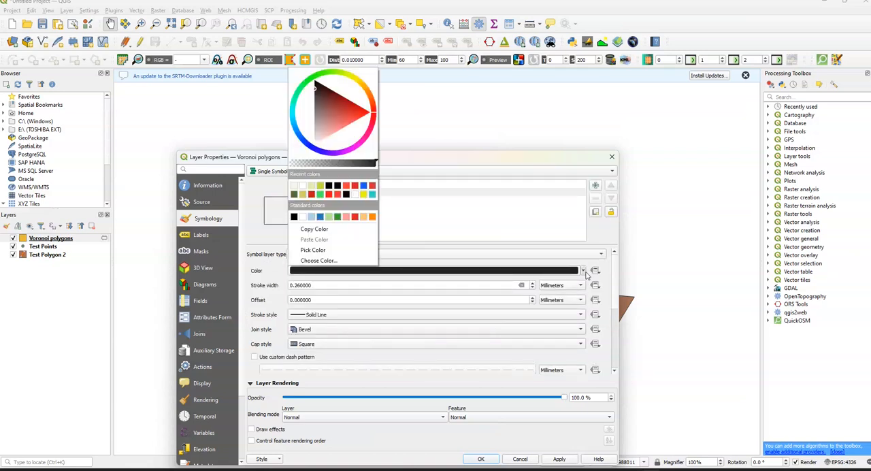
pyautogui.click(363, 195)
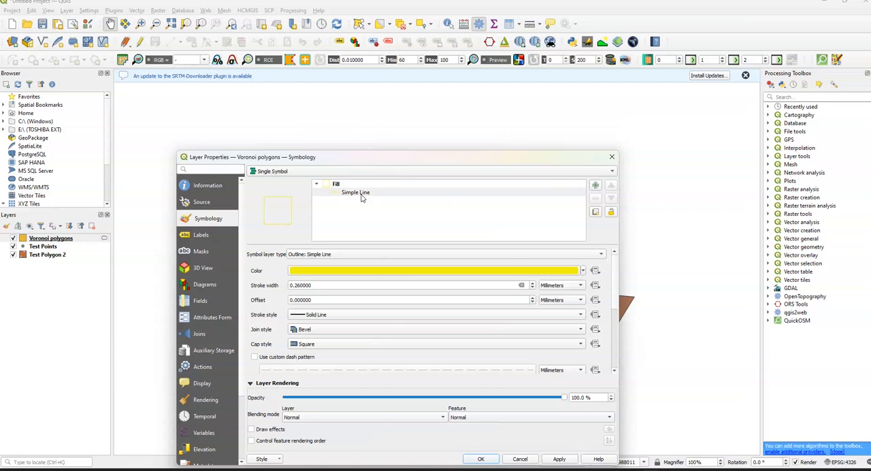
pyautogui.click(584, 273)
pyautogui.click(335, 99)
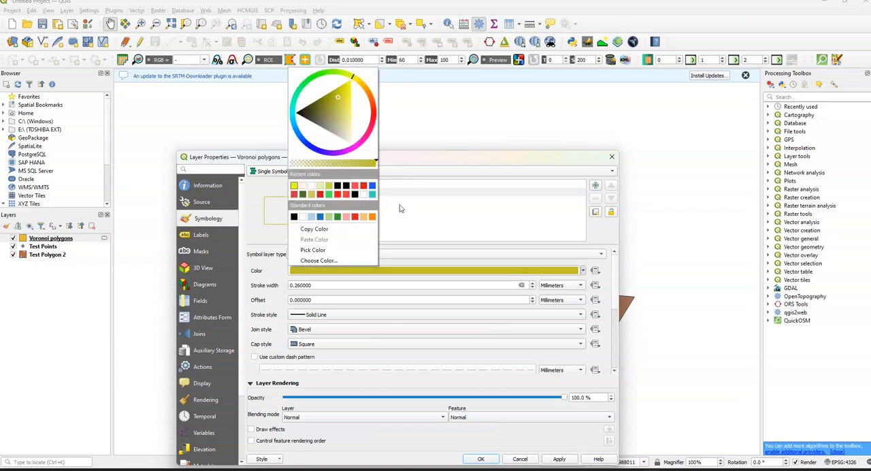
pyautogui.click(500, 159)
pyautogui.click(559, 459)
pyautogui.moveTo(518, 160); pyautogui.dragTo(712, 119)
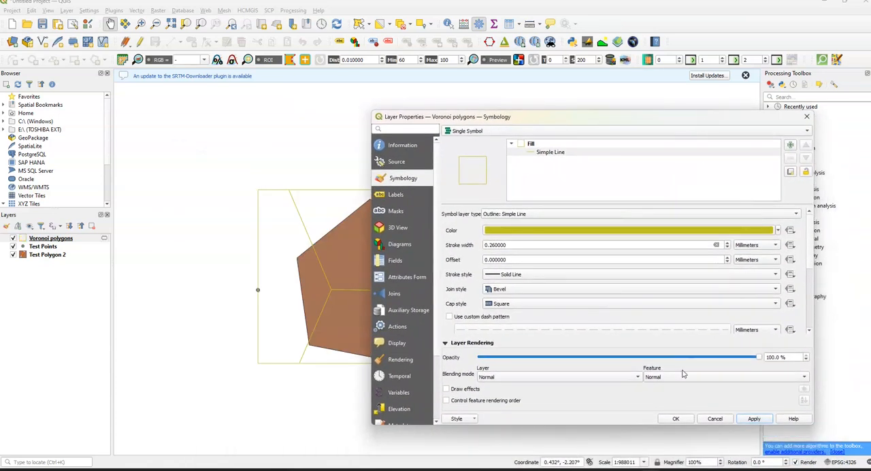
pyautogui.click(676, 419)
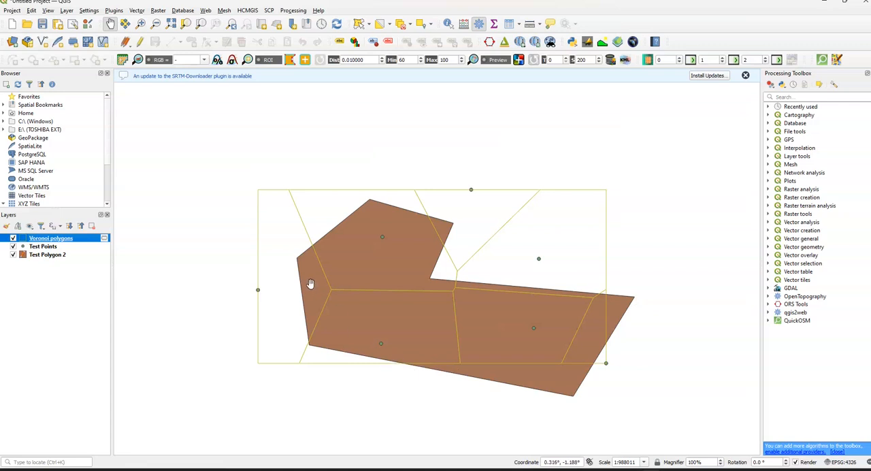
# Step: Generate a second temporary Voronoi polygons layer from Test Points with a buffer region of 20% of the extent
pyautogui.click(138, 11)
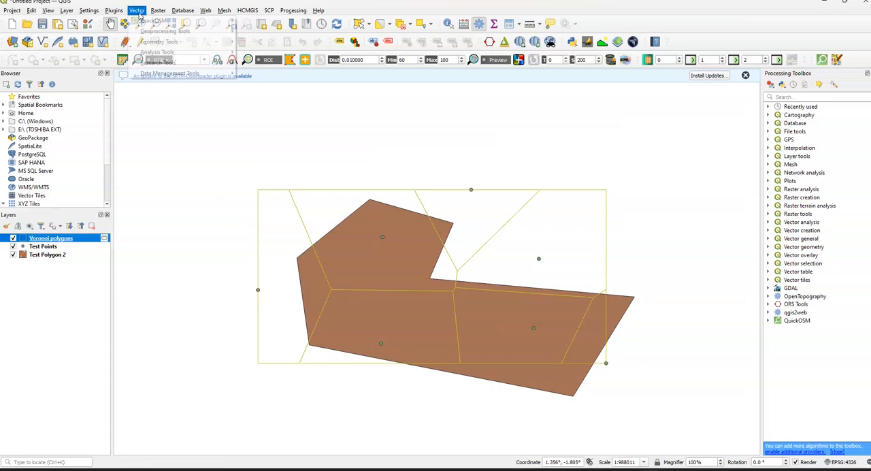
pyautogui.moveTo(187, 42)
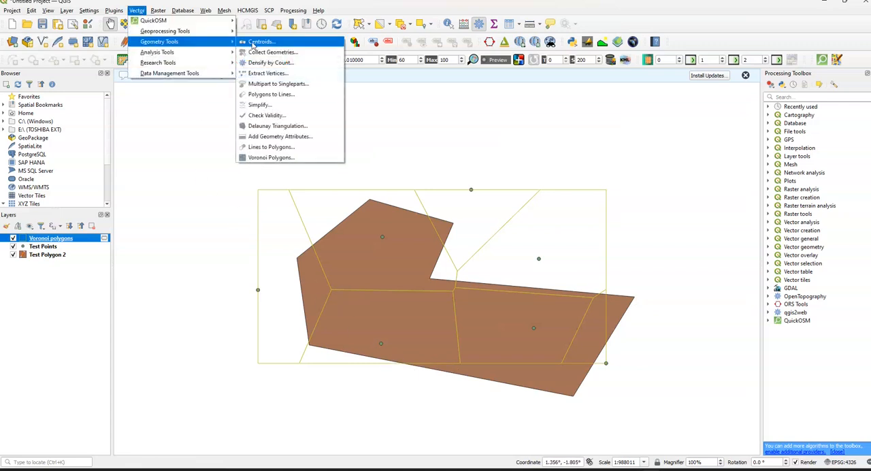
pyautogui.click(284, 159)
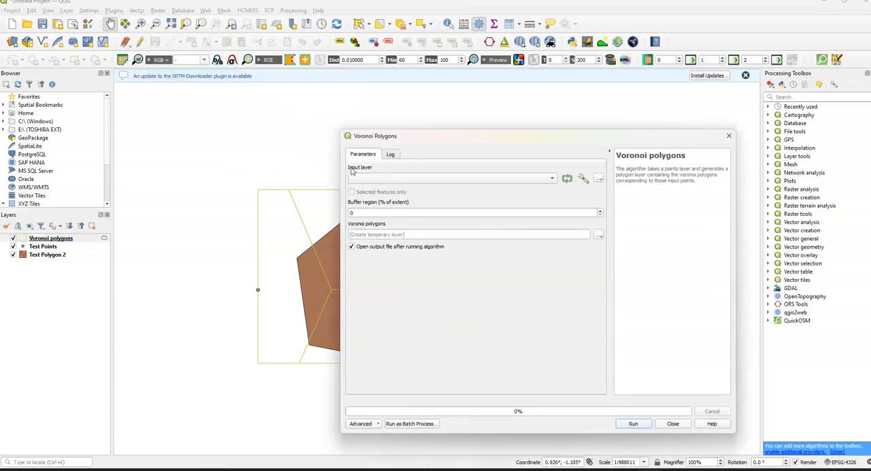
pyautogui.click(375, 214)
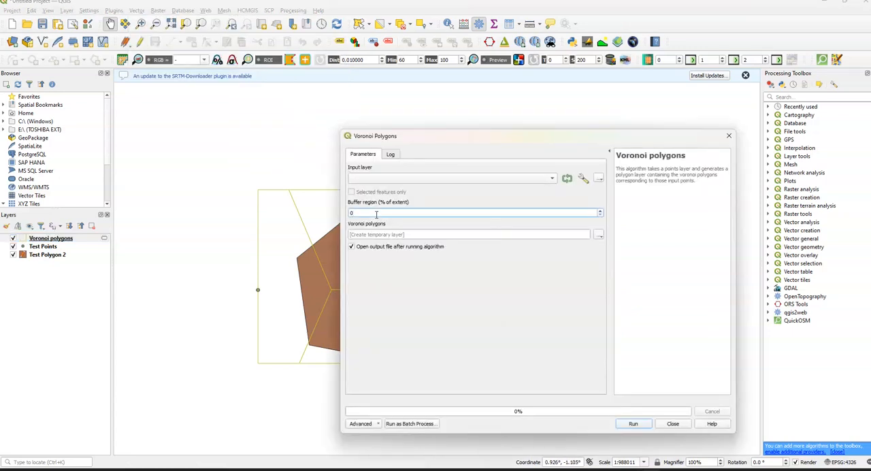
pyautogui.moveTo(474, 135); pyautogui.dragTo(154, 125)
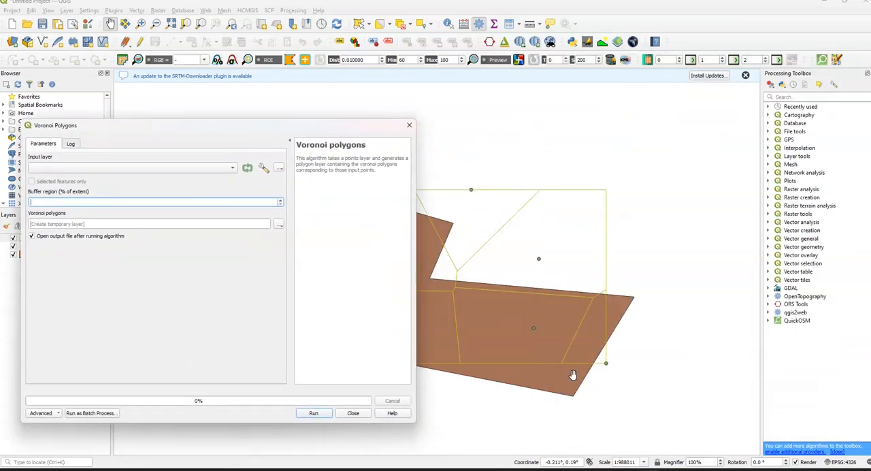
pyautogui.moveTo(268, 130); pyautogui.dragTo(649, 145)
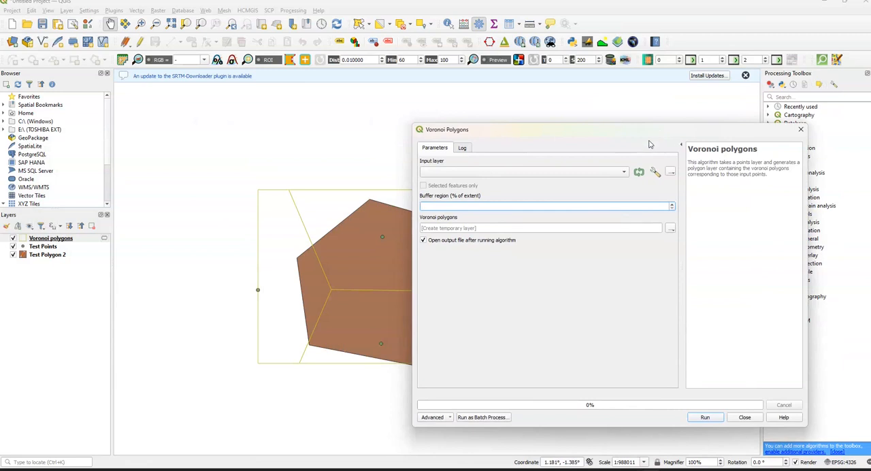
pyautogui.click(707, 417)
pyautogui.click(554, 191)
pyautogui.click(533, 193)
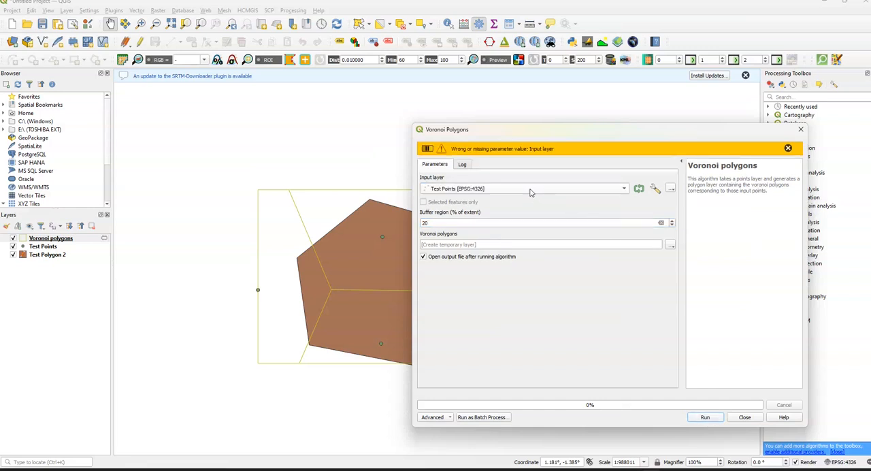
pyautogui.click(705, 417)
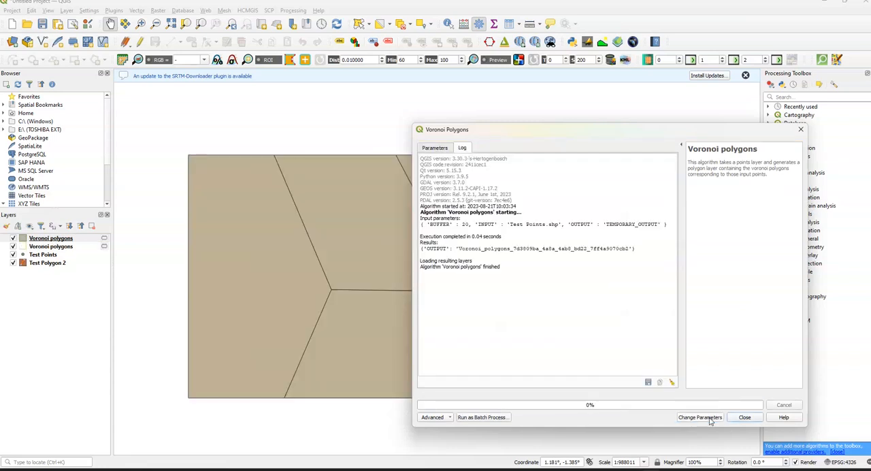
pyautogui.click(800, 129)
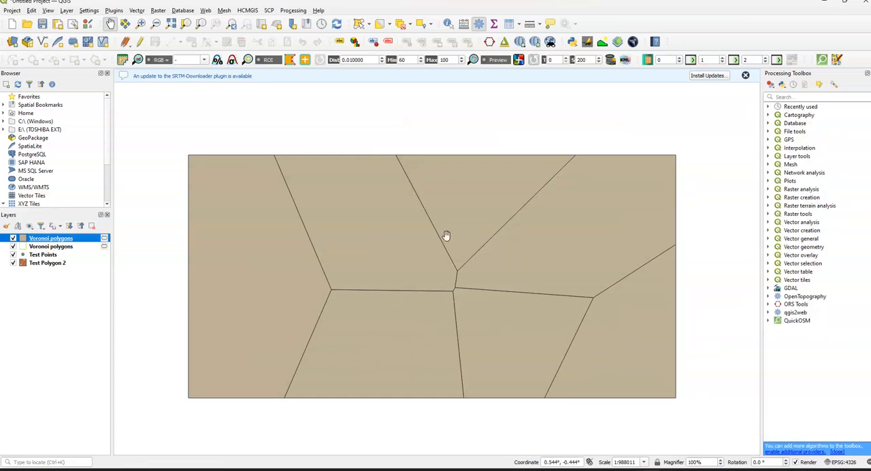
# Step: Style the larger, buffered Voronoi polygons layer as Outline: Simple Line, keeping the black line colour
pyautogui.rightClick(60, 243)
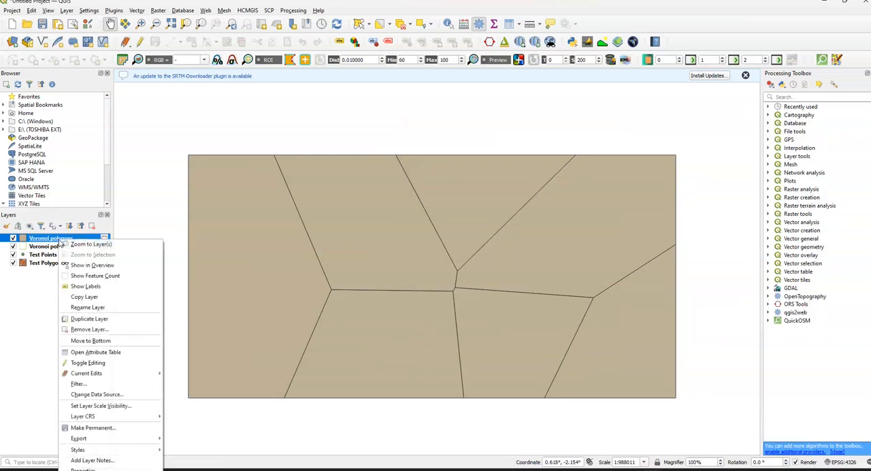
pyautogui.click(110, 469)
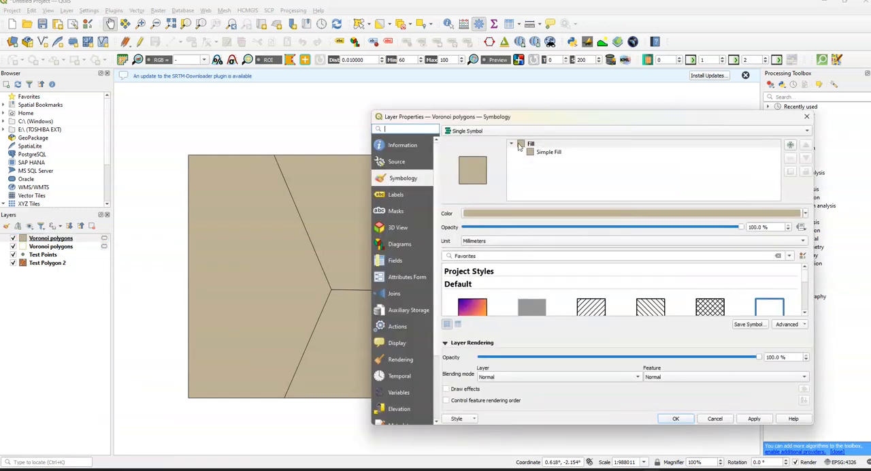
pyautogui.click(543, 152)
pyautogui.click(586, 214)
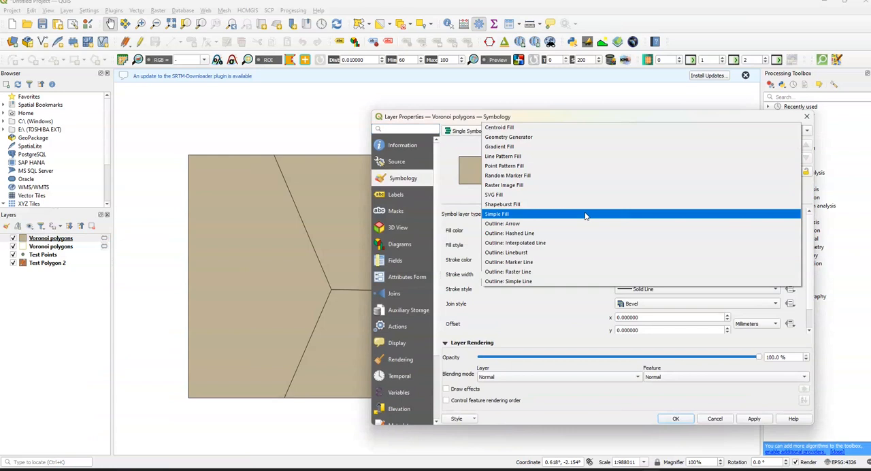
pyautogui.click(533, 284)
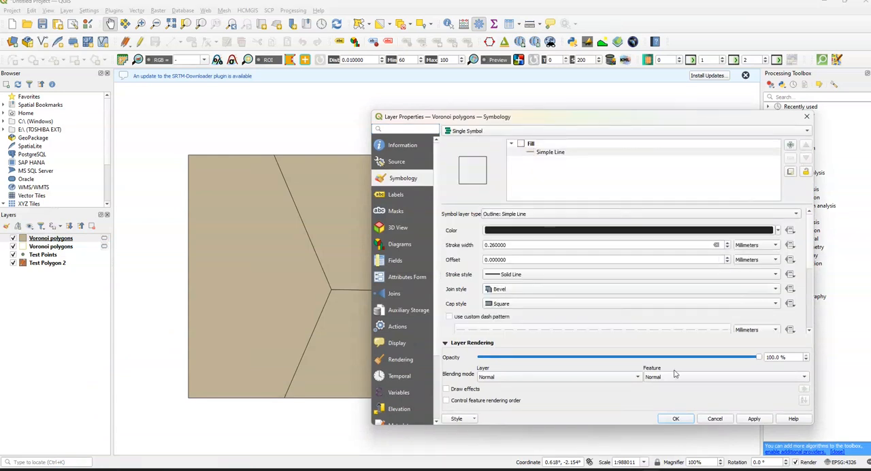
pyautogui.click(675, 421)
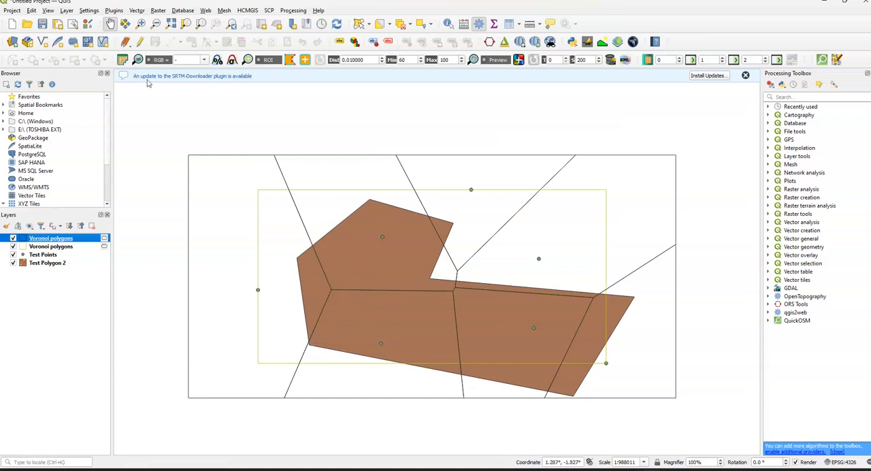
# Step: Intersect Test Polygon 2 with the larger Voronoi polygons layer into a temporary layer, and hide both Voronoi polygons layers
pyautogui.click(137, 10)
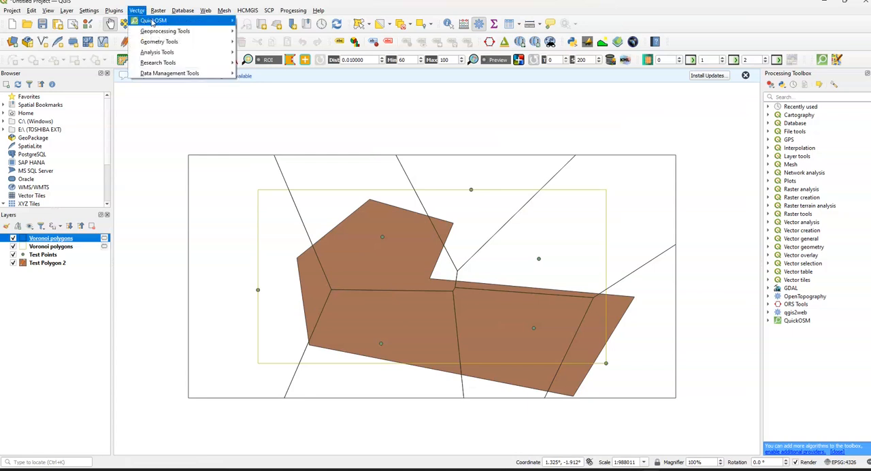
pyautogui.moveTo(163, 31)
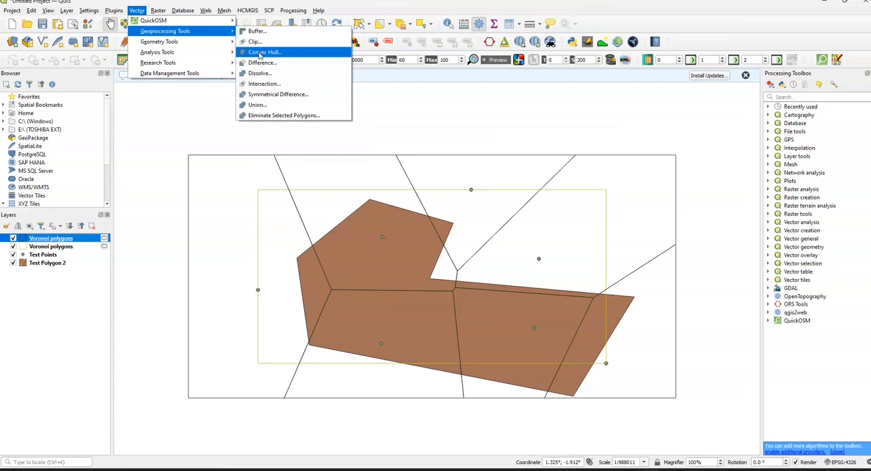
pyautogui.click(263, 84)
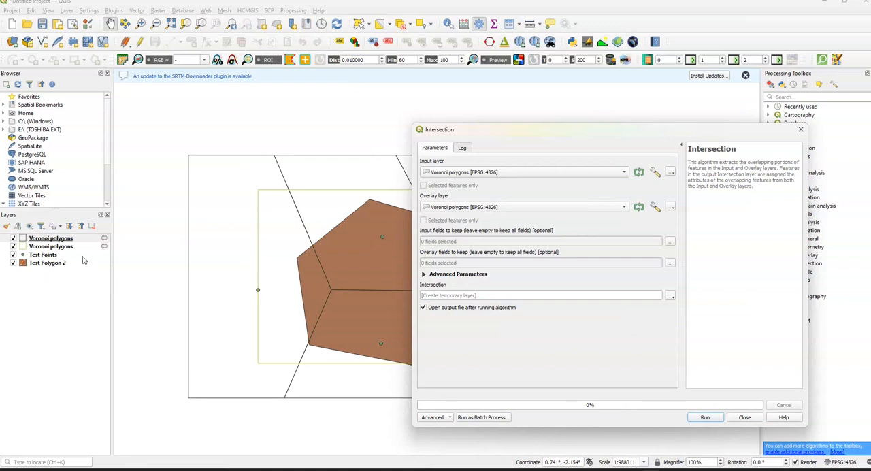
pyautogui.click(562, 173)
pyautogui.click(534, 160)
pyautogui.click(708, 420)
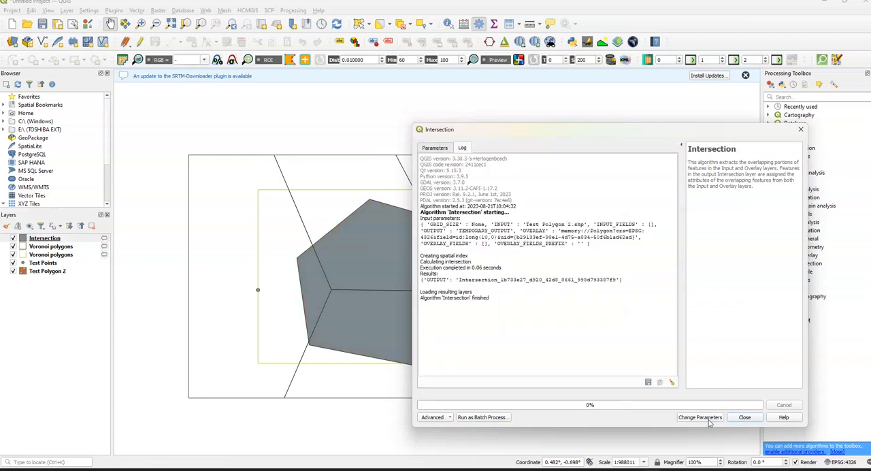
pyautogui.click(747, 416)
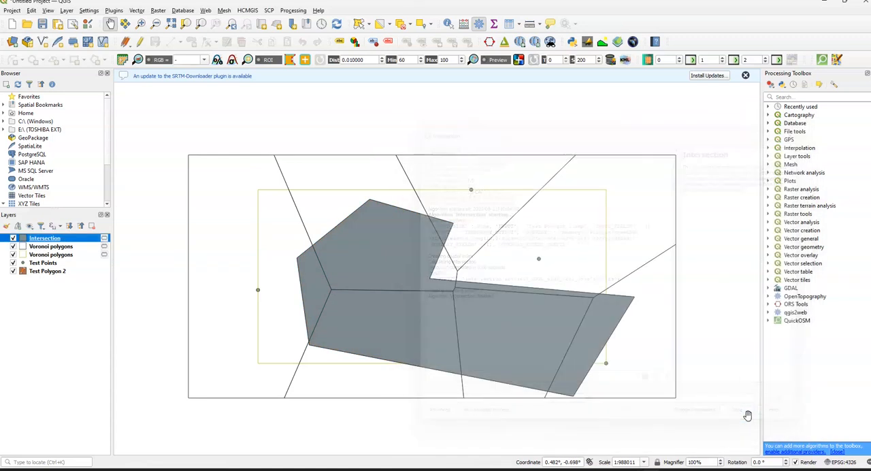
pyautogui.click(13, 247)
pyautogui.click(13, 255)
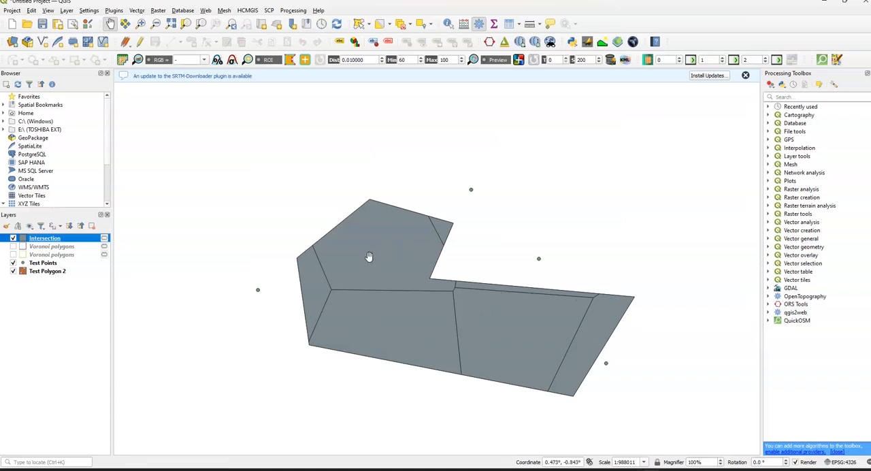
pyautogui.rightClick(44, 272)
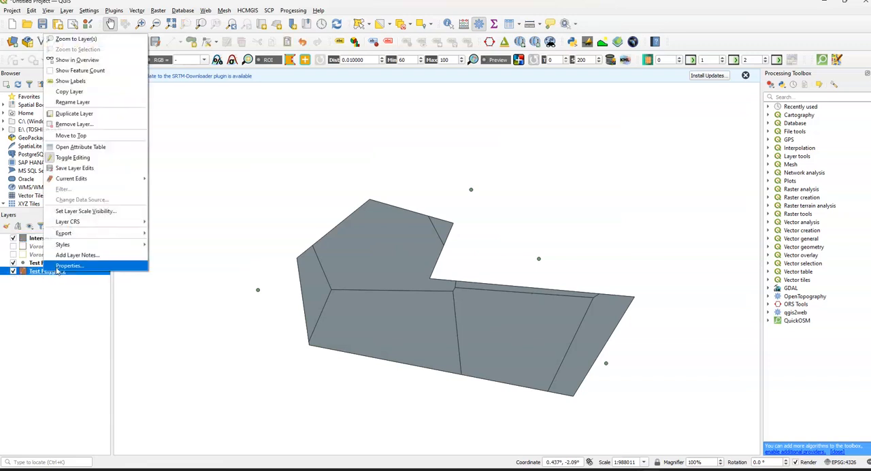
pyautogui.click(57, 267)
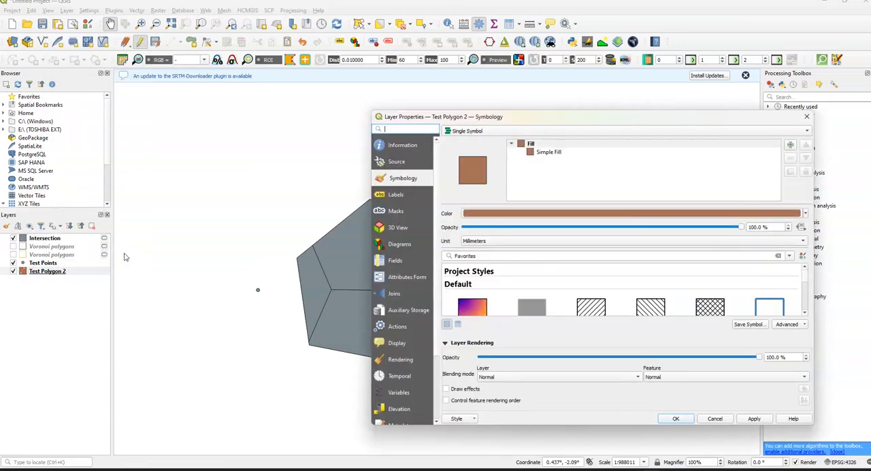
pyautogui.click(807, 117)
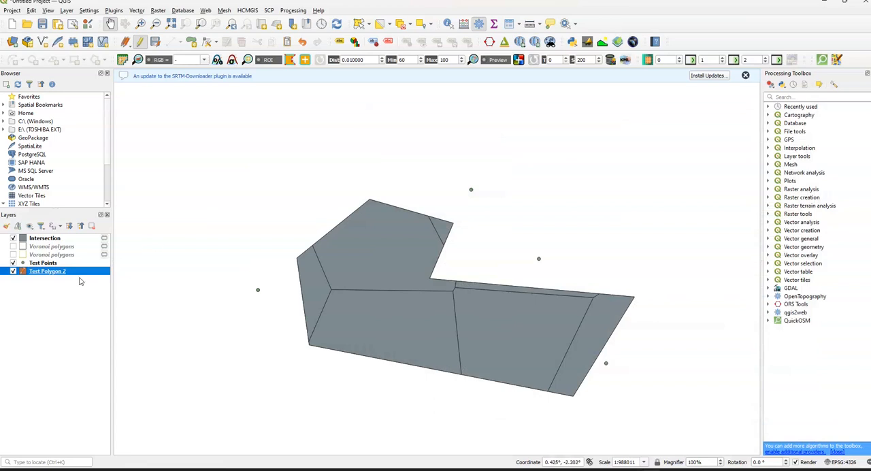
# Step: Open the attribute table of the Test Polygon 2 layer
pyautogui.rightClick(68, 274)
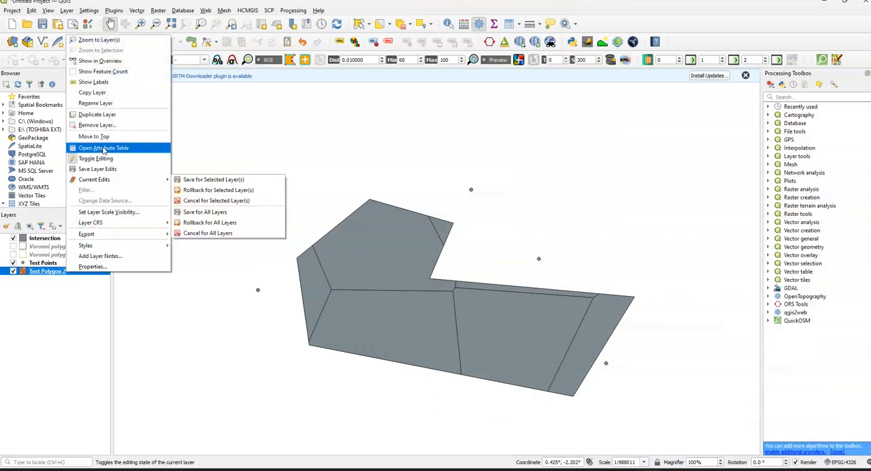
pyautogui.click(96, 148)
pyautogui.click(436, 235)
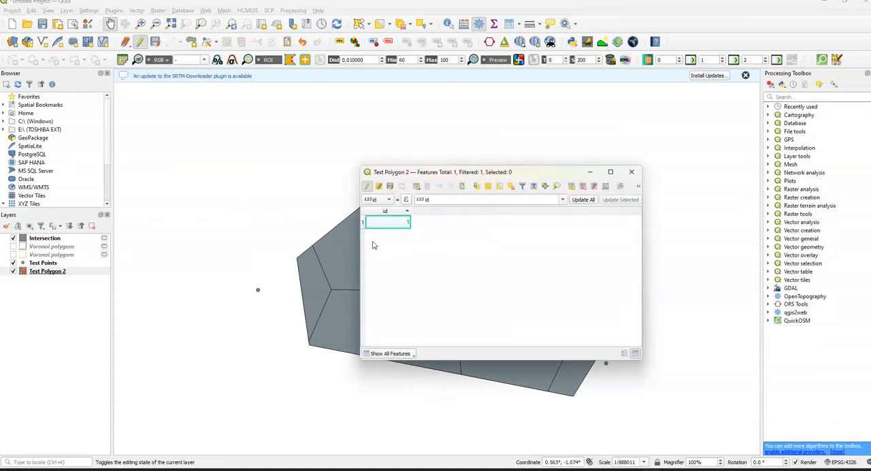
# Step: Try to add a 32-bit integer field named area_sqkm to Test Polygon 2, calculated with the expression $area
pyautogui.click(603, 190)
pyautogui.click(579, 144)
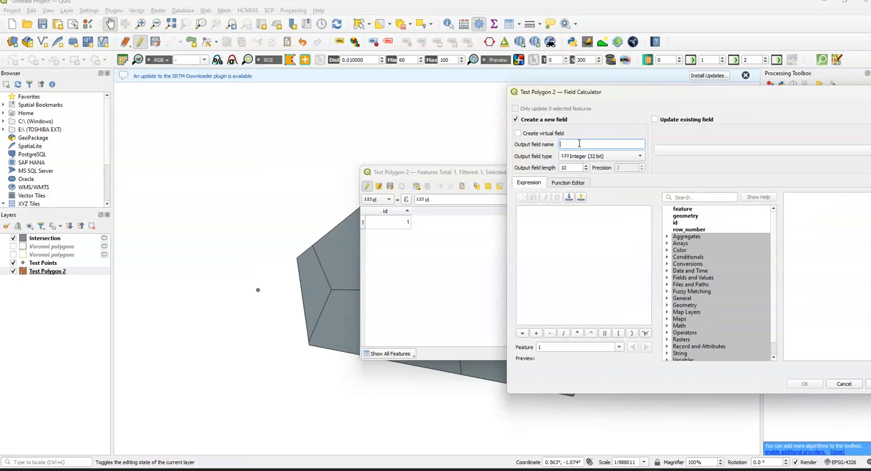
pyautogui.write('area_sqkm')
pyautogui.click(565, 215)
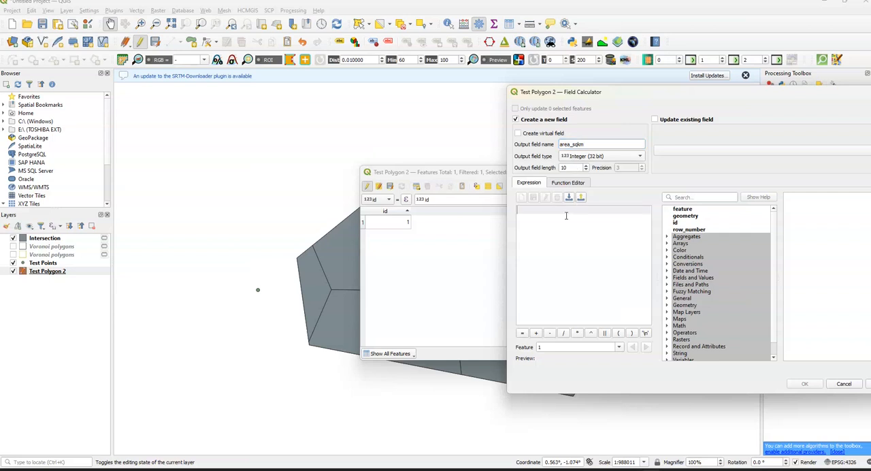
pyautogui.write('$area')
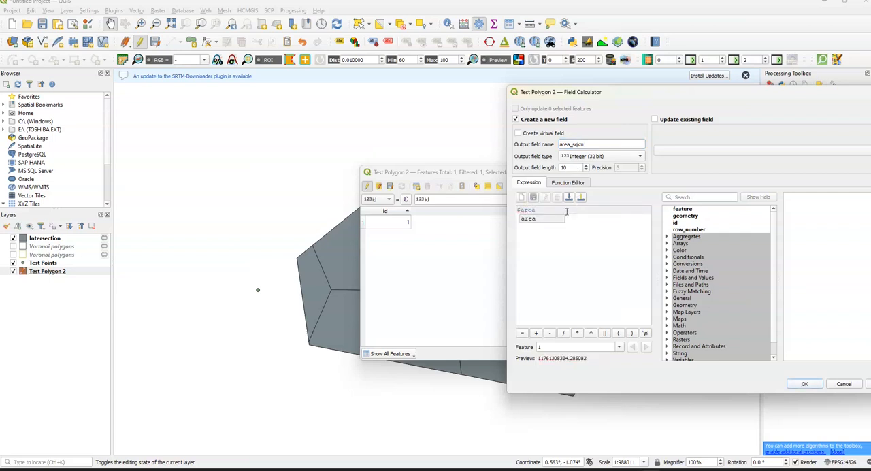
pyautogui.click(805, 385)
pyautogui.click(805, 385)
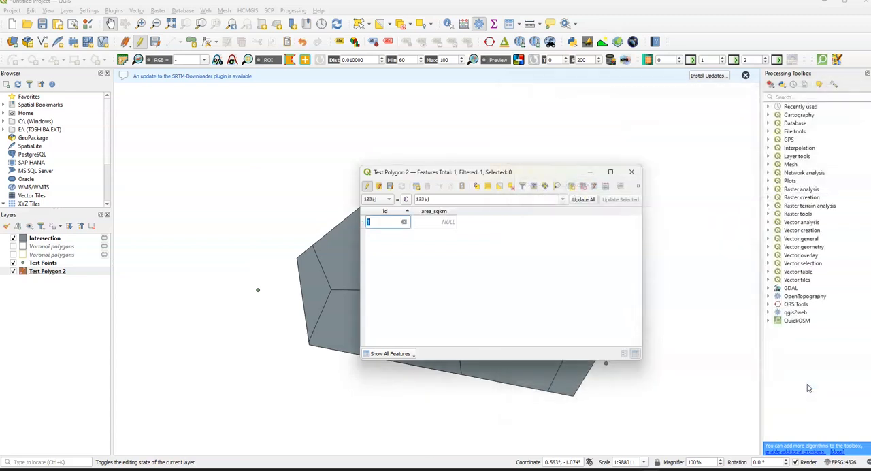
pyautogui.click(437, 213)
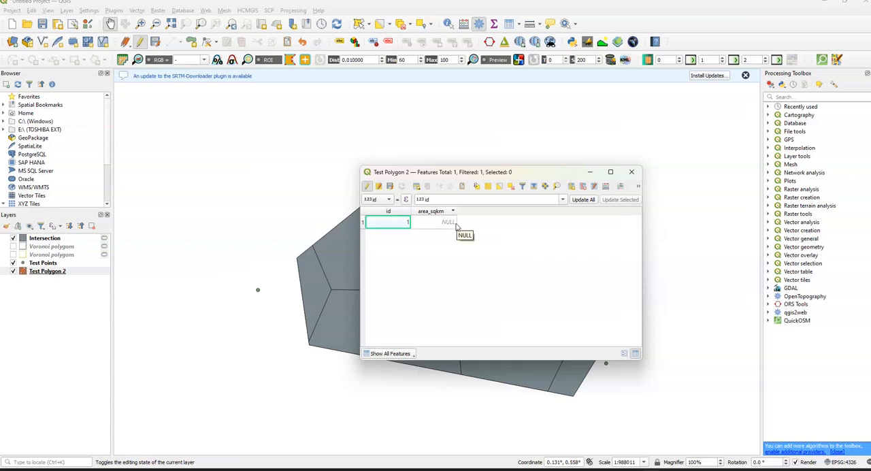
pyautogui.doubleClick(449, 223)
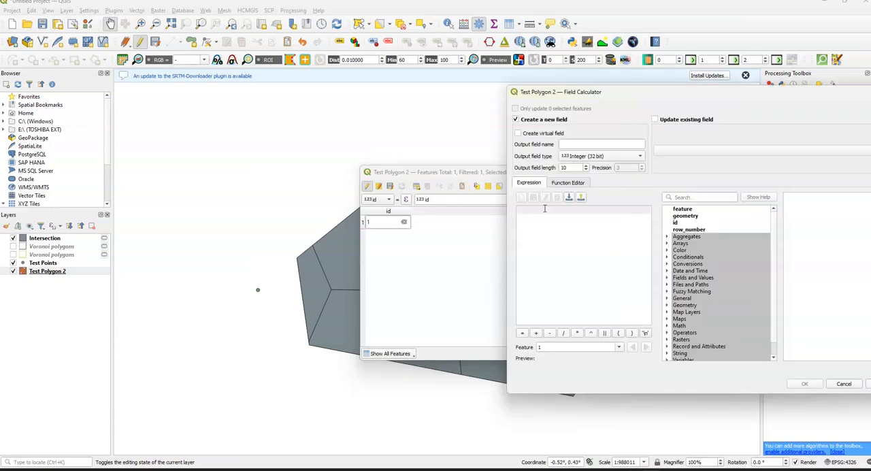
# Step: Define a new Test Polygon 2 field named Area_skm with the type Decimal number (real) in the field calculator
pyautogui.click(608, 158)
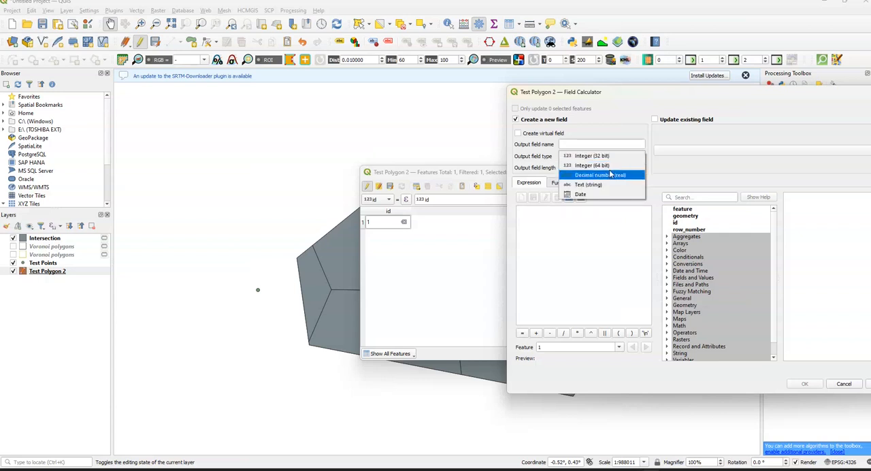
pyautogui.click(592, 156)
pyautogui.click(589, 143)
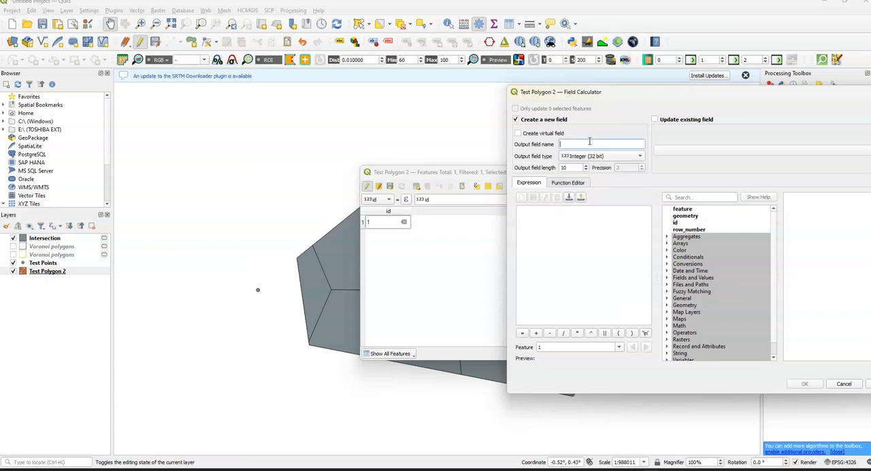
pyautogui.write('Area_skm')
pyautogui.click(596, 156)
pyautogui.click(600, 181)
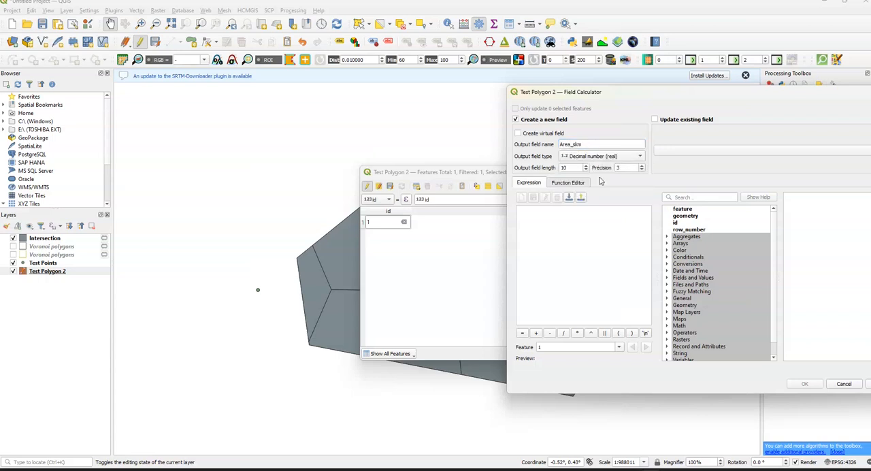
# Step: Calculate the Area_skm field with the expression $area/1000000 and close the Test Polygon 2 attribute table
pyautogui.click(584, 210)
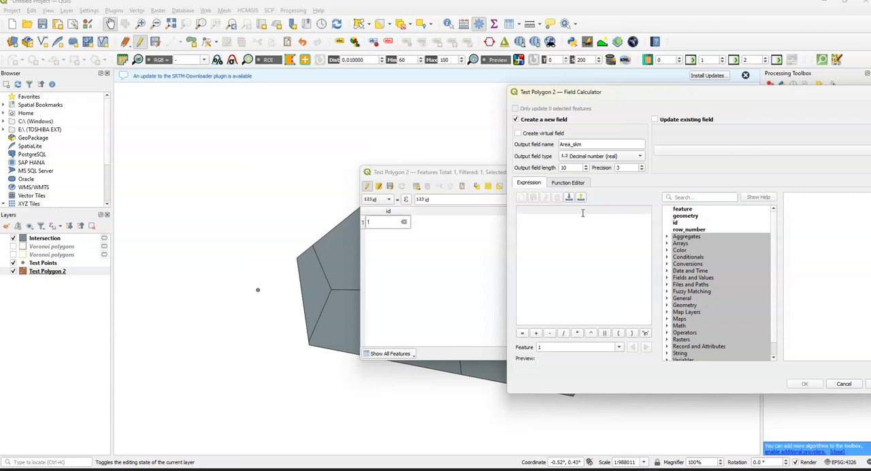
pyautogui.write('$area')
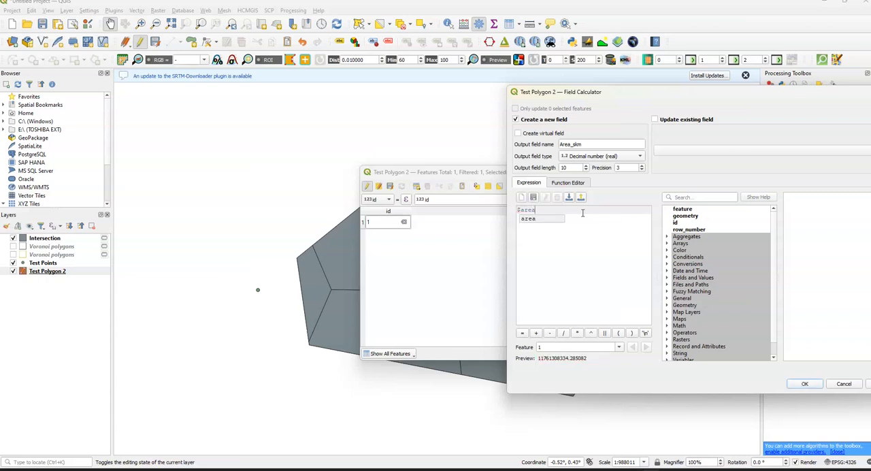
pyautogui.write('/1')
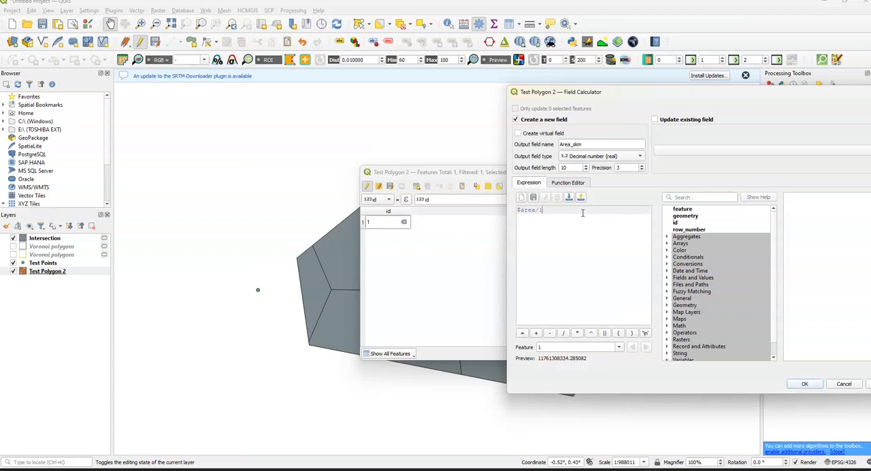
pyautogui.write('000000')
pyautogui.click(805, 384)
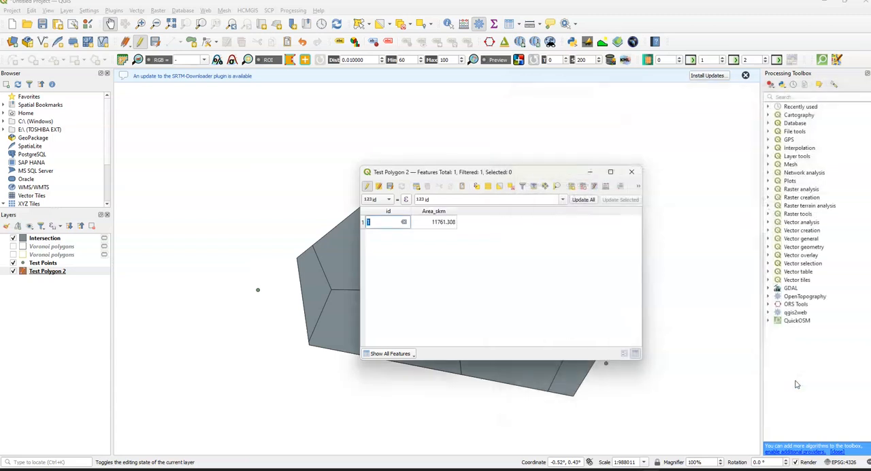
pyautogui.doubleClick(447, 225)
pyautogui.hotkey('ctrl', 'c')
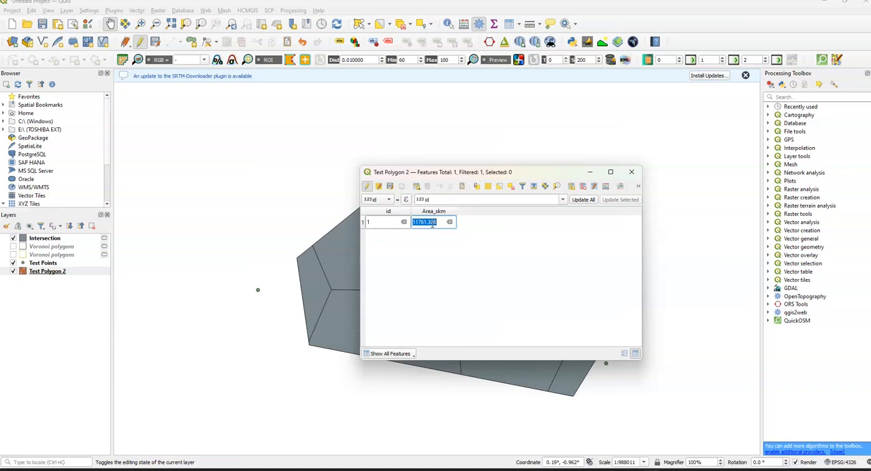
pyautogui.click(631, 172)
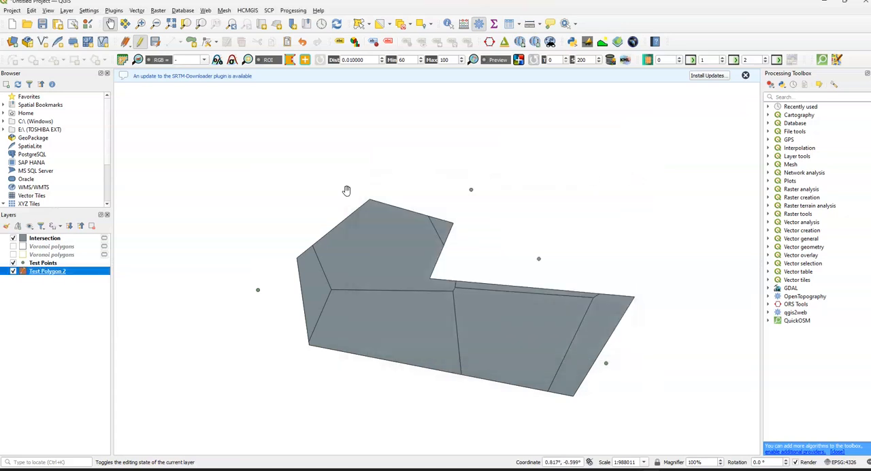
# Step: Define a new field named area_sqkm with the type Decimal Number (real) for the Intersection layer in the field calculator
pyautogui.click(72, 240)
pyautogui.rightClick(72, 240)
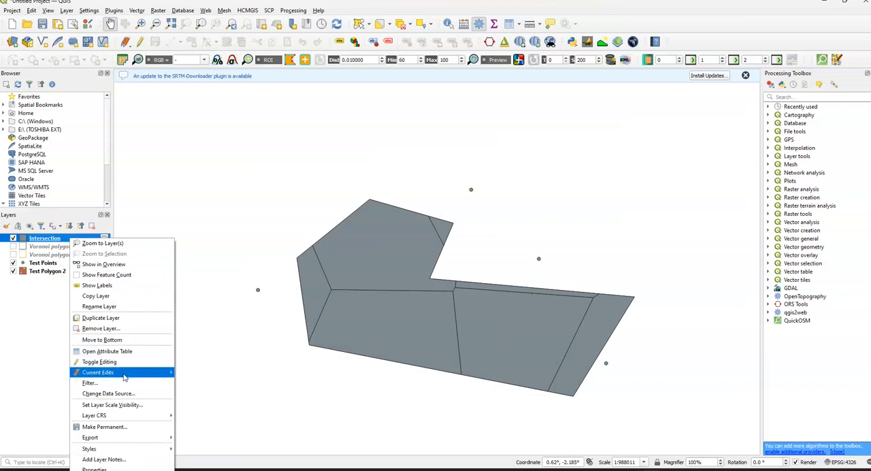
pyautogui.click(121, 351)
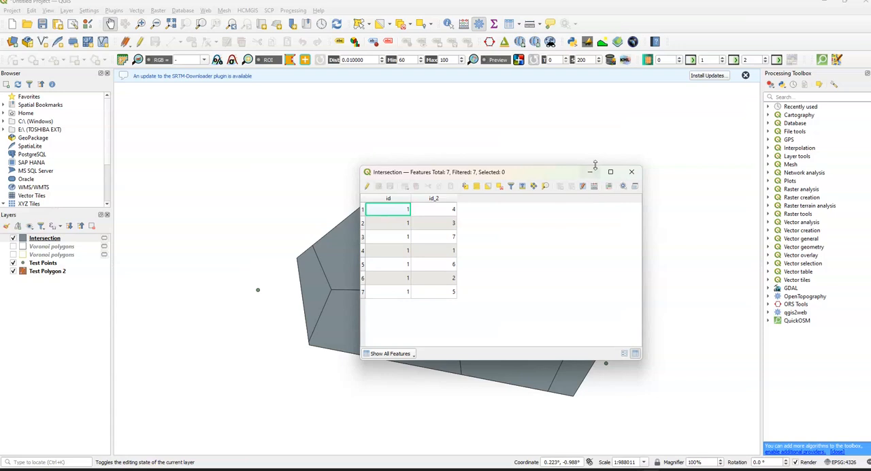
pyautogui.click(595, 186)
pyautogui.write('area_sqkm')
pyautogui.click(590, 155)
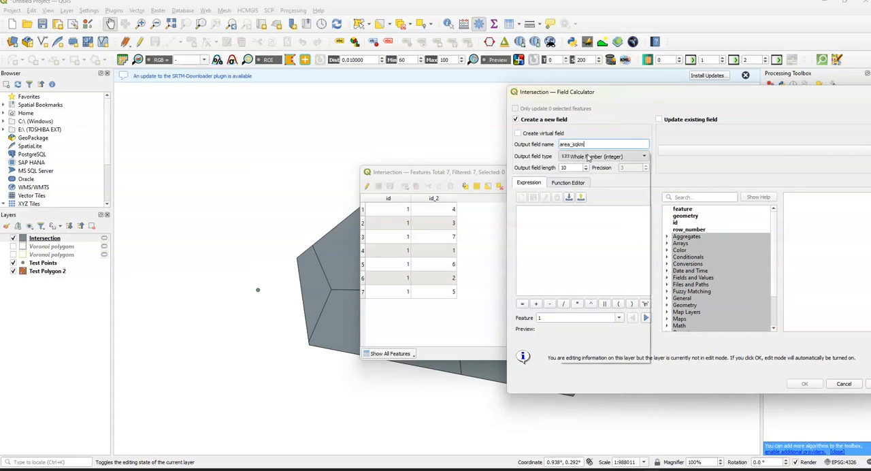
pyautogui.click(590, 170)
# Step: Calculate the Intersection layer's area_sqkm field with the expression $area/1000000
pyautogui.click(593, 223)
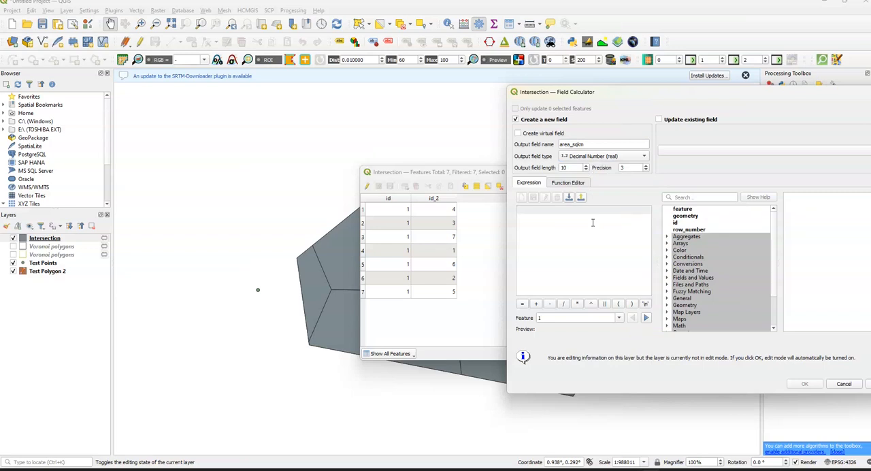
pyautogui.write('$area/')
pyautogui.press('BackSpace')
pyautogui.write('1000000')
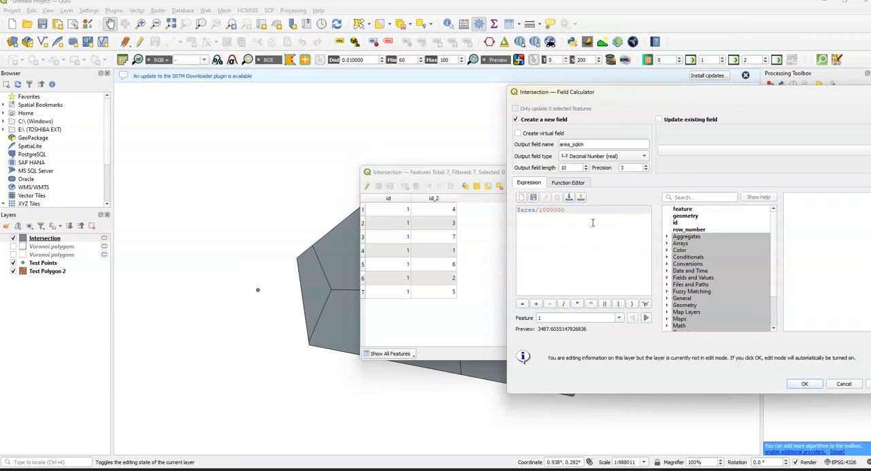
pyautogui.click(798, 383)
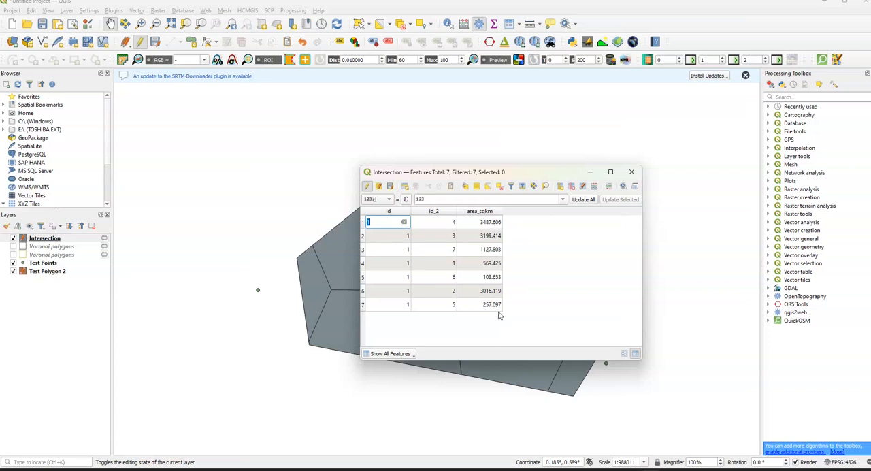
# Step: Define another new Intersection field named area_percent with the type Decimal Number (real) in the field calculator
pyautogui.click(594, 187)
pyautogui.click(577, 145)
pyautogui.write('area')
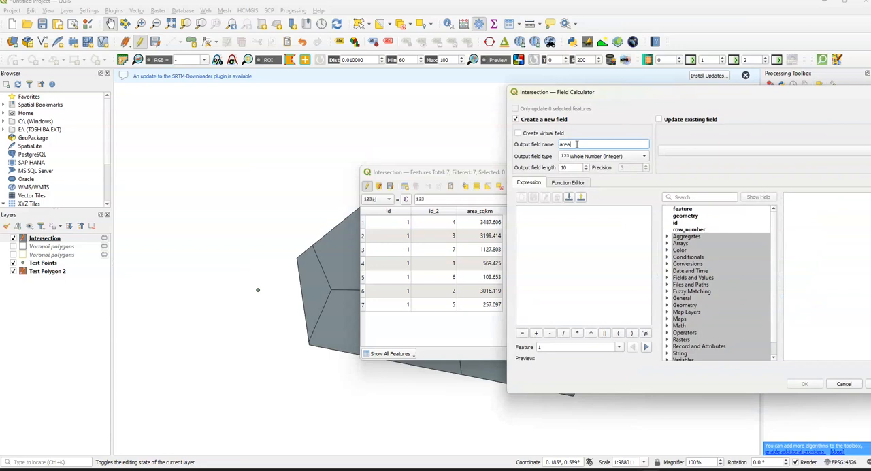
pyautogui.write('_percent')
pyautogui.click(585, 156)
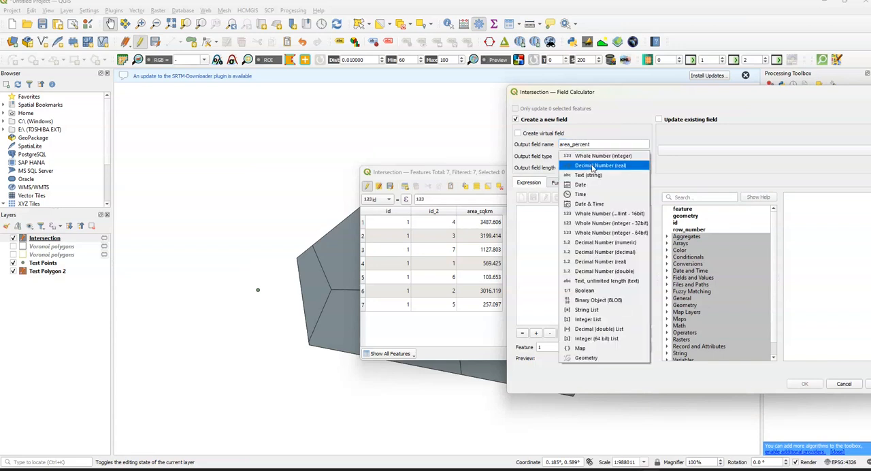
pyautogui.click(594, 167)
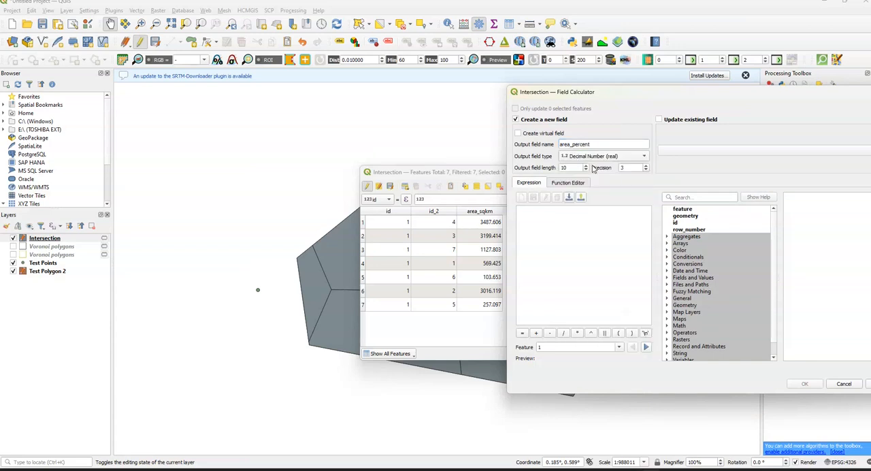
# Step: Begin the area_percent expression with the polygon area converted to square kilometres, ($area/1000000)
pyautogui.click(577, 228)
pyautogui.write('(')
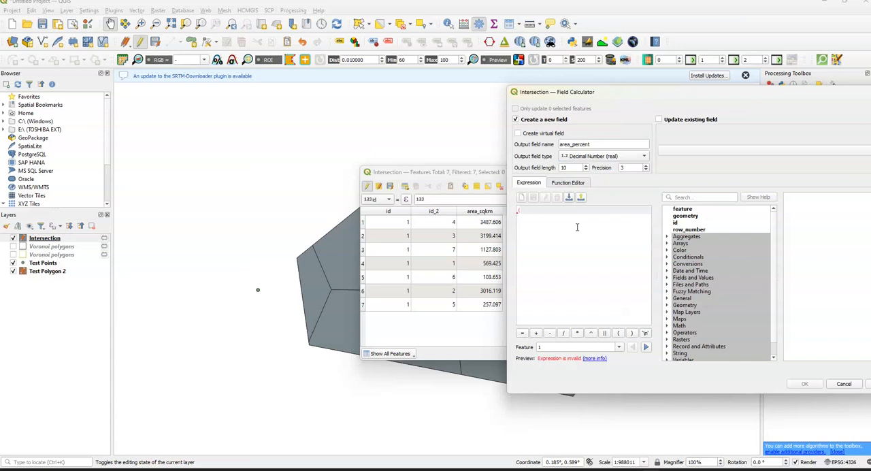
pyautogui.press('BackSpace')
pyautogui.write('($area/1000000)')
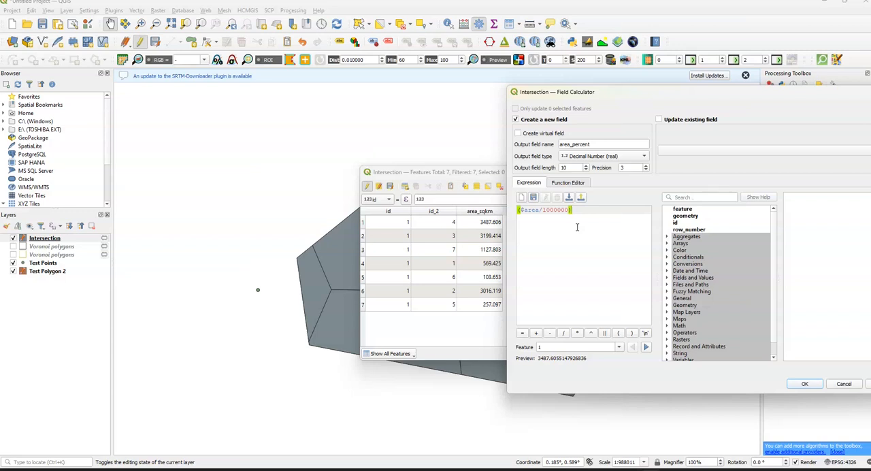
# Step: Divide the converted area by the total 11761.308, multiply the bracketed ratio by 100, and calculate the Intersection layer's area_percent field
pyautogui.write('/')
pyautogui.hotkey('ctrl', 'v')
pyautogui.write(')')
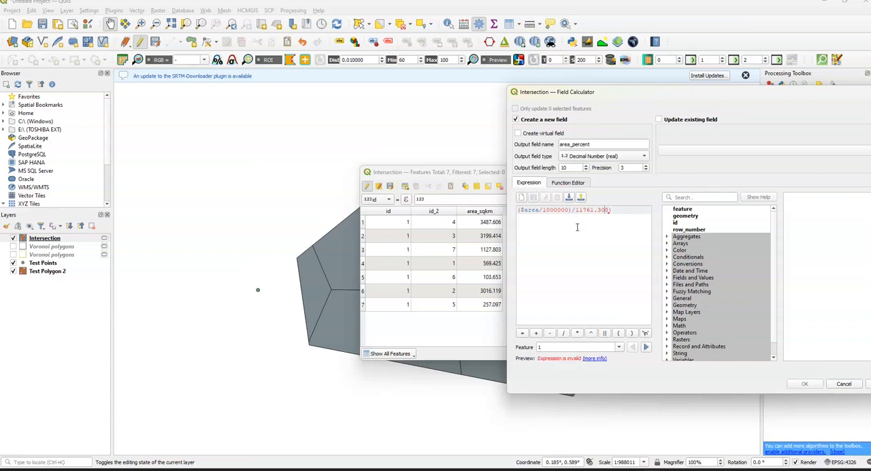
pyautogui.press('Home')
pyautogui.write('(')
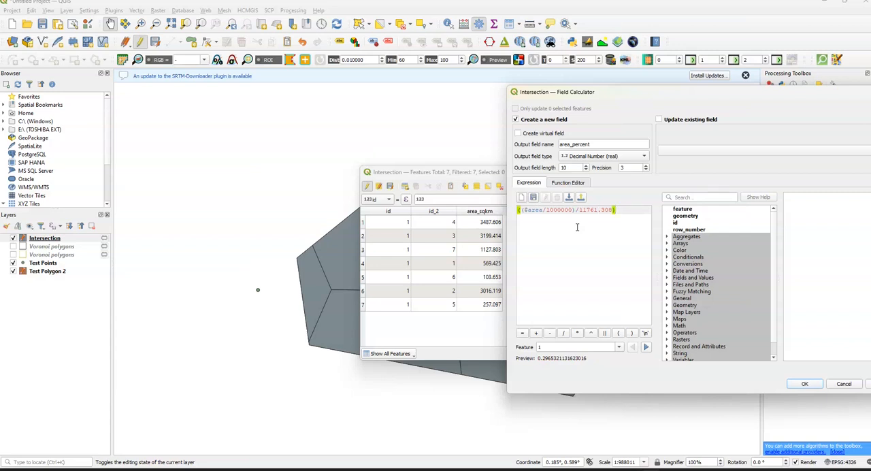
pyautogui.write('(')
pyautogui.press('BackSpace')
pyautogui.write('00')
pyautogui.click(804, 384)
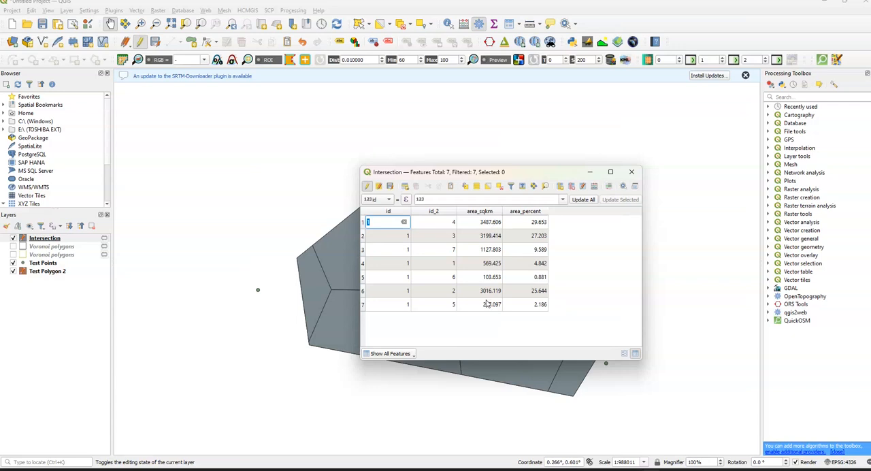
# Step: Reposition the Intersection attribute table to view its area values alongside the polygons on the map
pyautogui.moveTo(448, 173); pyautogui.dragTo(567, 121)
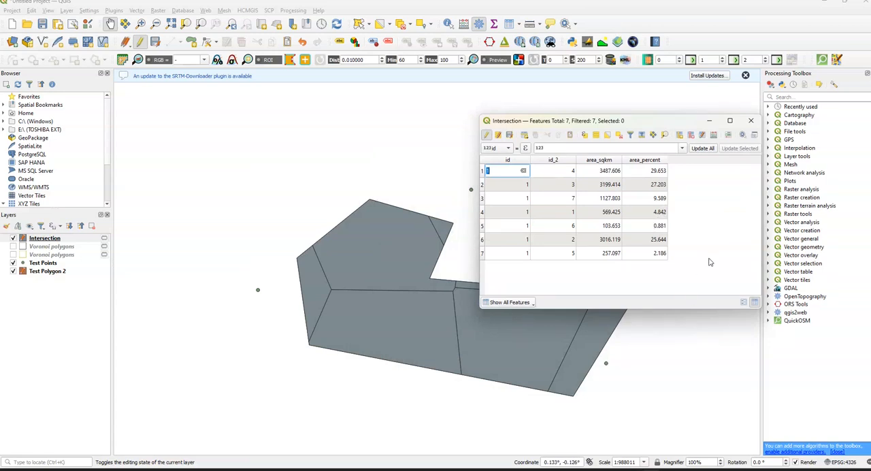
pyautogui.moveTo(640, 126); pyautogui.dragTo(538, 134)
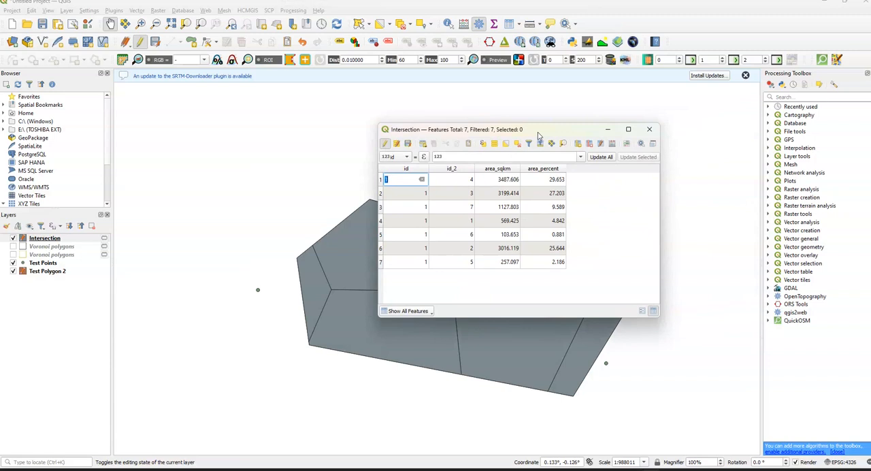